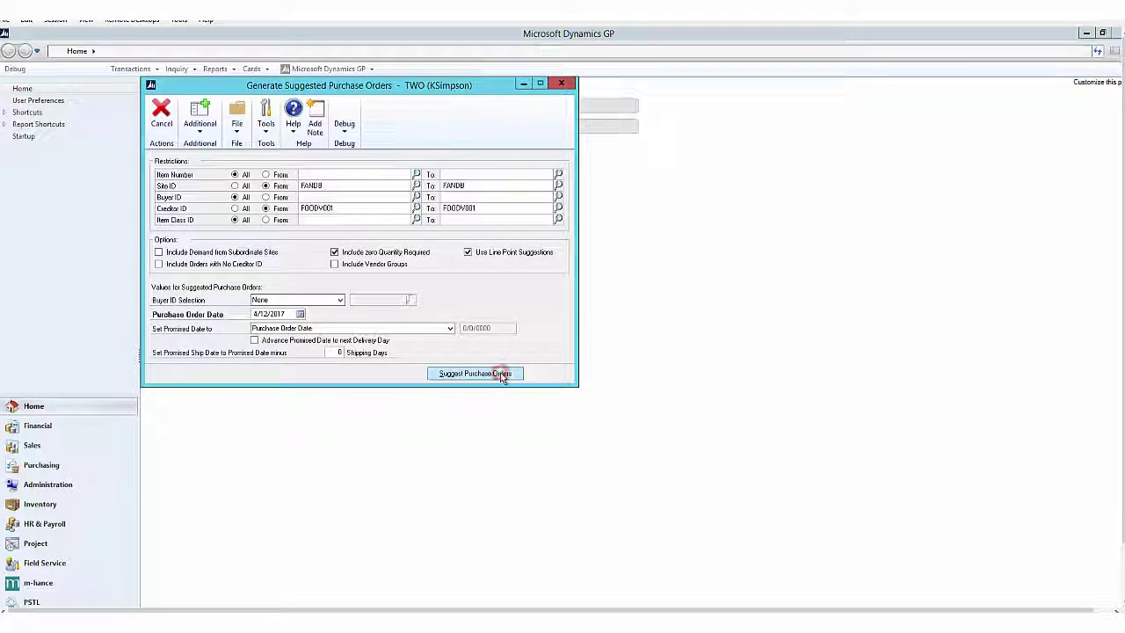
# Generate FOODV001's suggested POs, then review Z-100's line detail, the vendor totals and Z-103's order quantity.
pyautogui.click(475, 373)
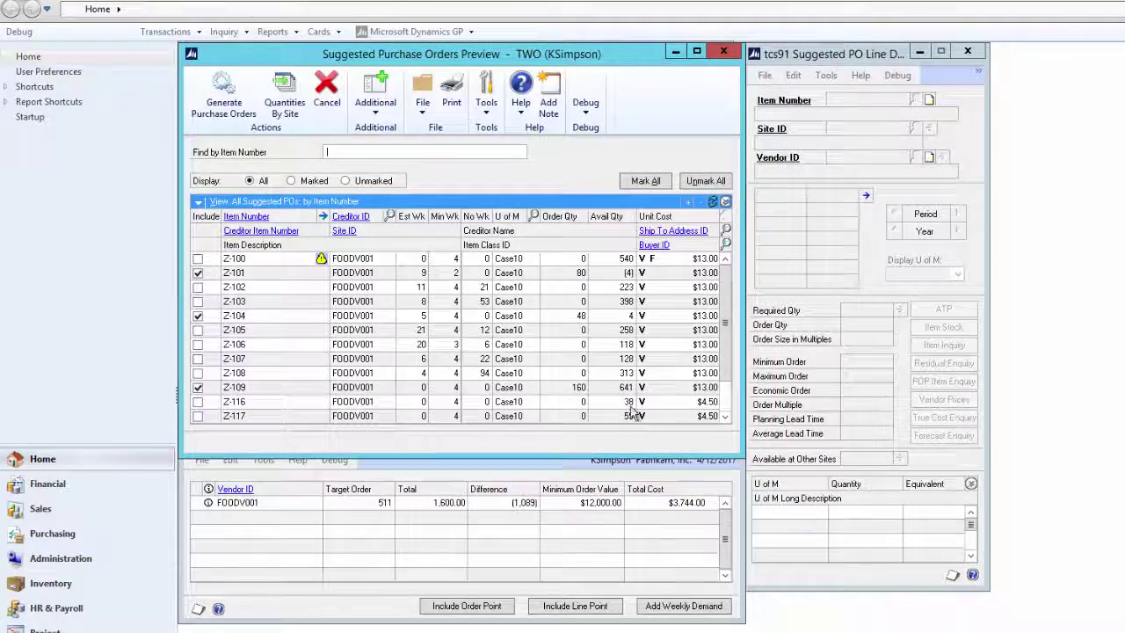
pyautogui.click(578, 258)
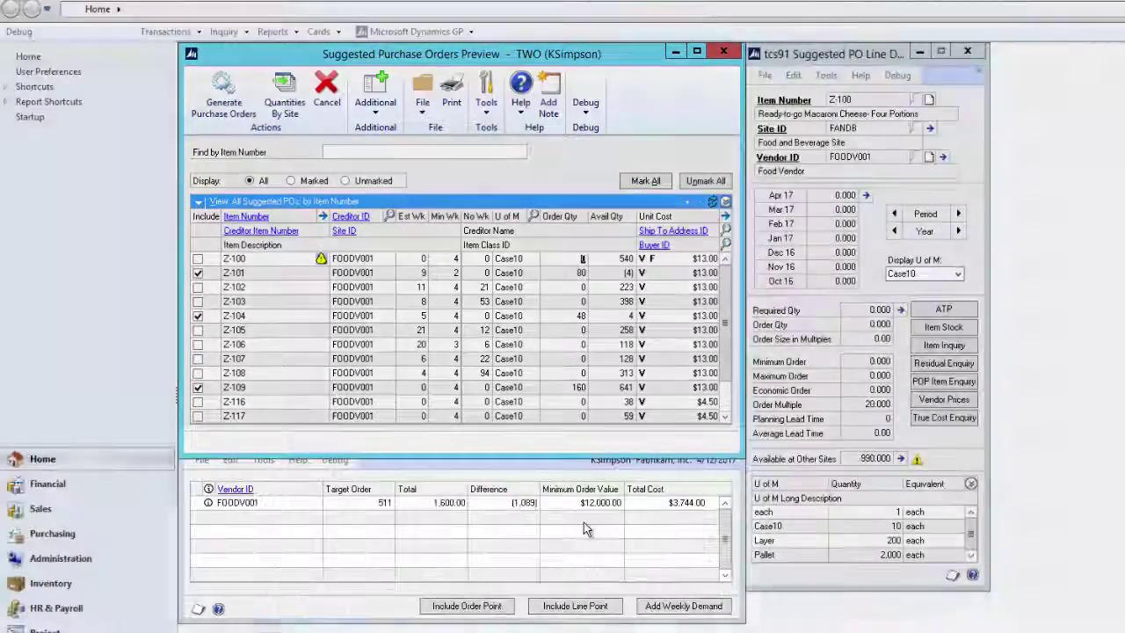
pyautogui.click(583, 522)
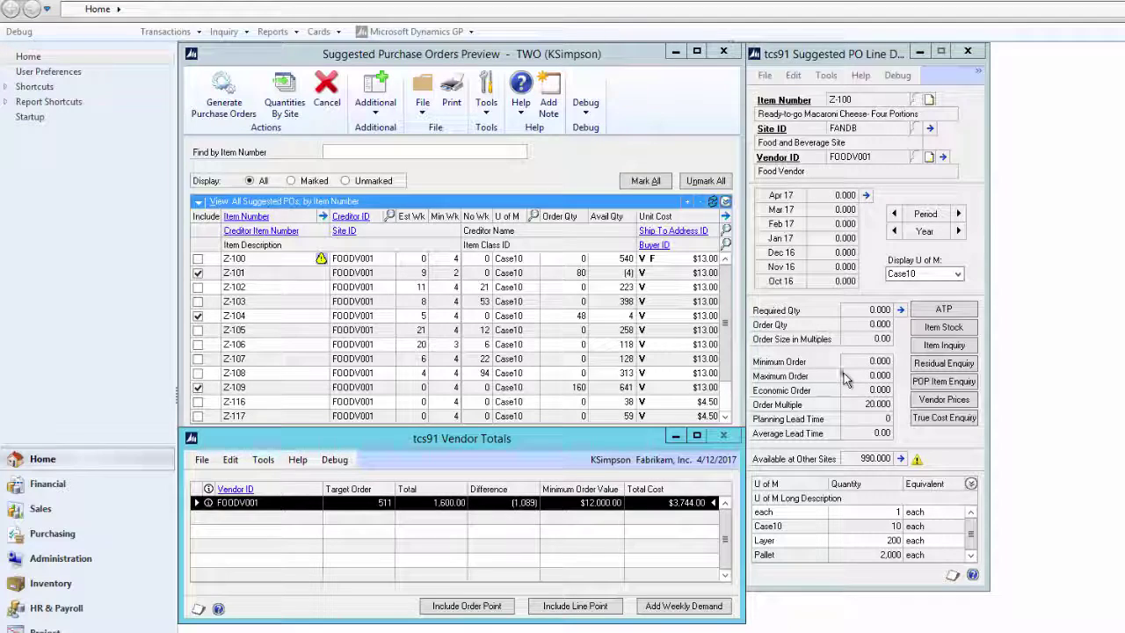
pyautogui.click(843, 377)
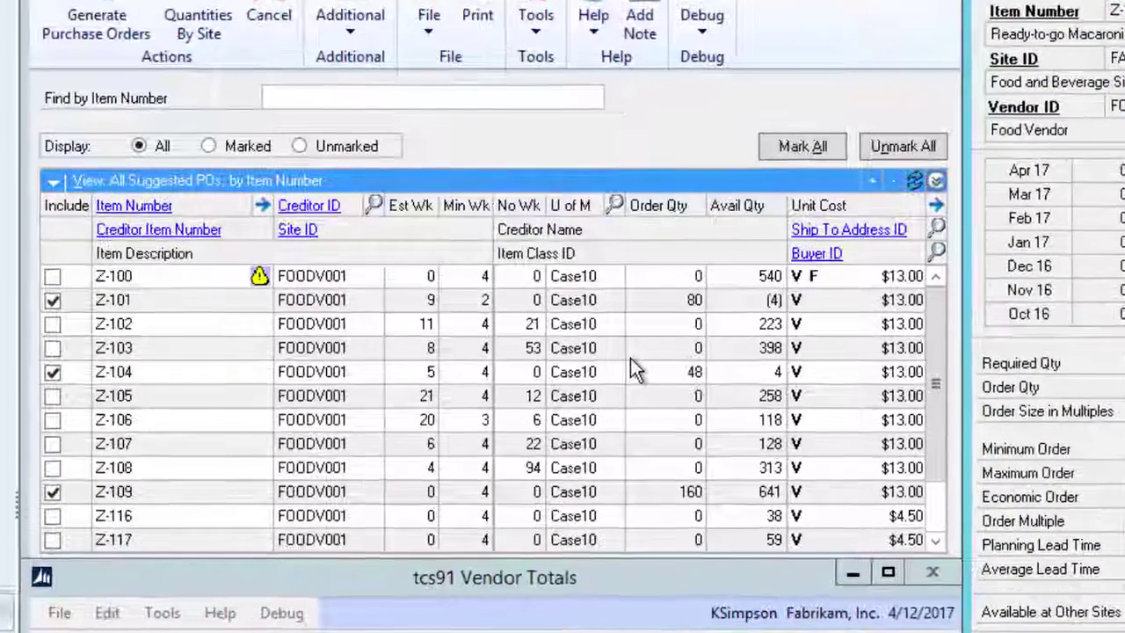
pyautogui.click(584, 326)
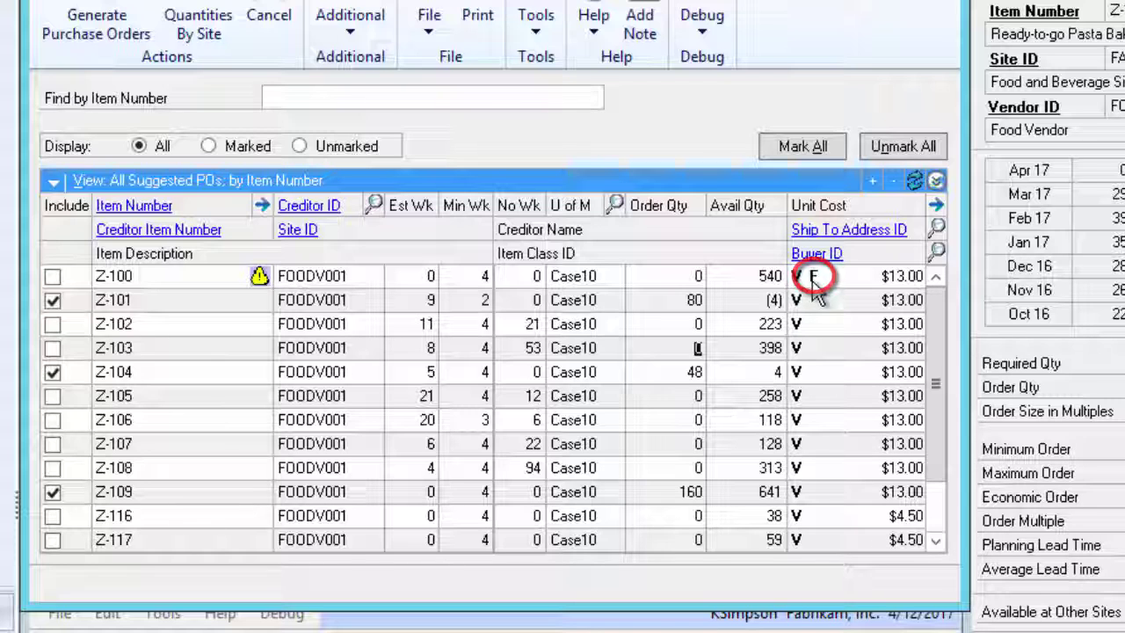
pyautogui.click(811, 283)
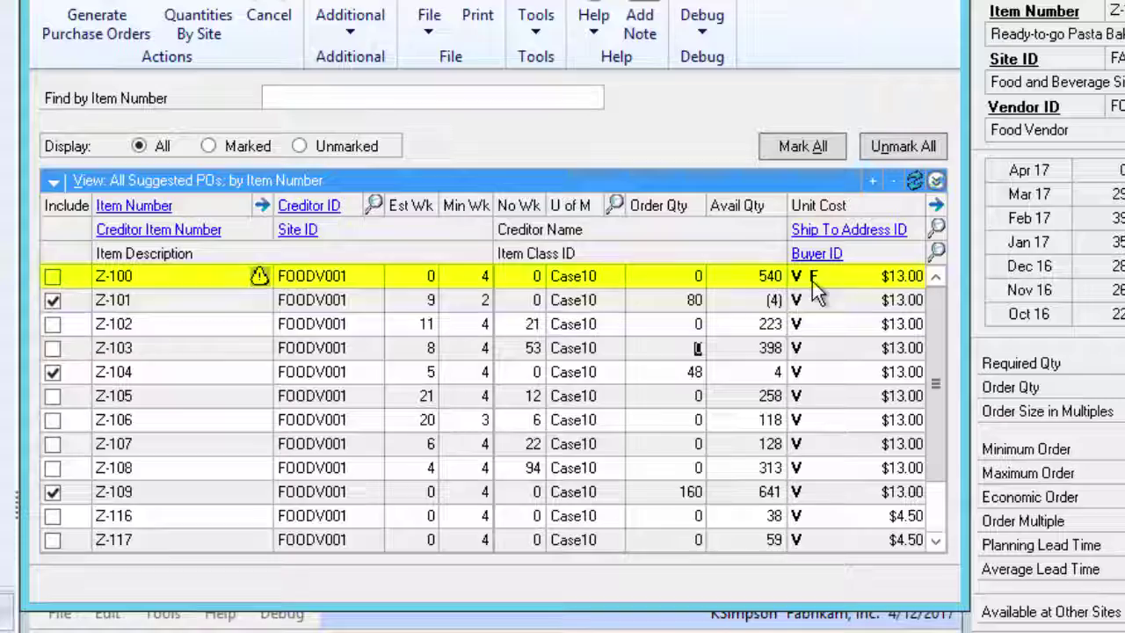
pyautogui.click(696, 276)
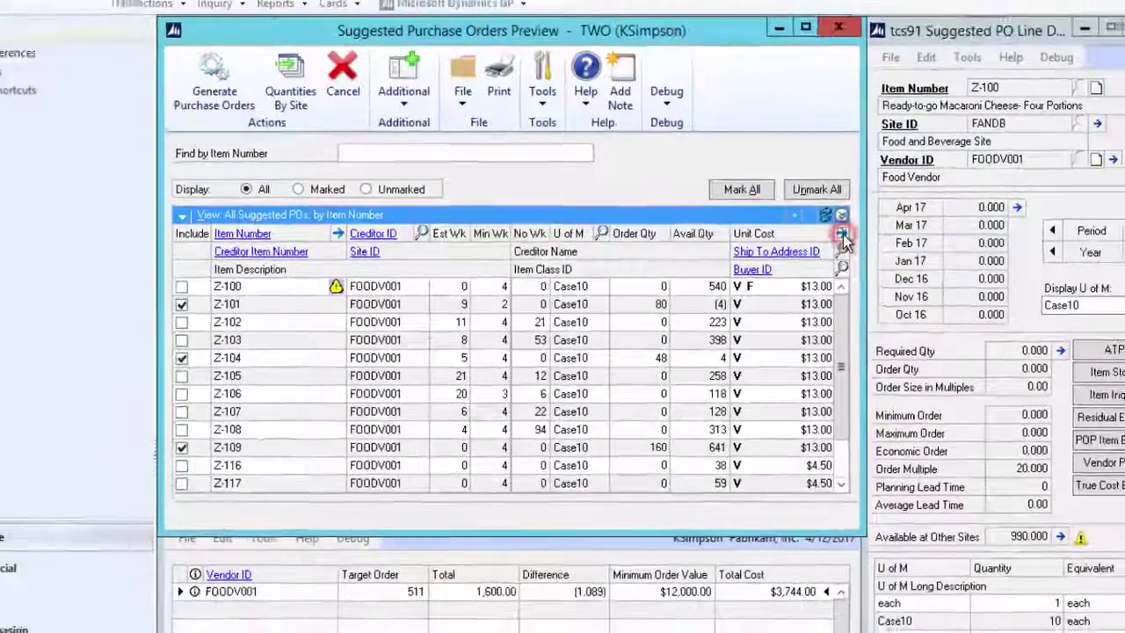
pyautogui.click(937, 204)
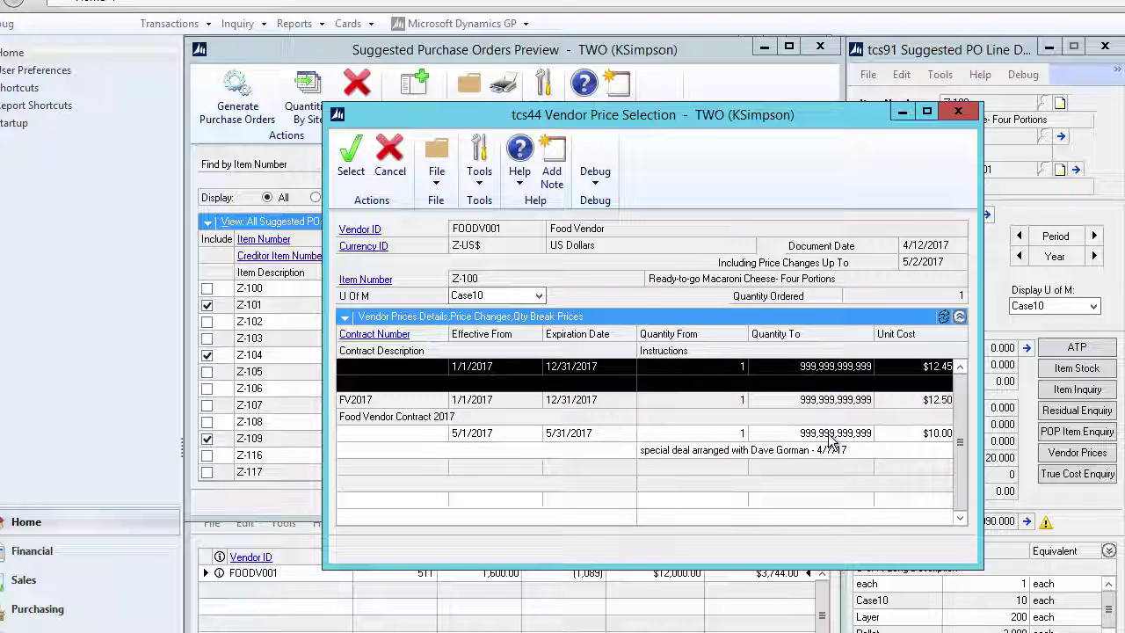
pyautogui.click(959, 113)
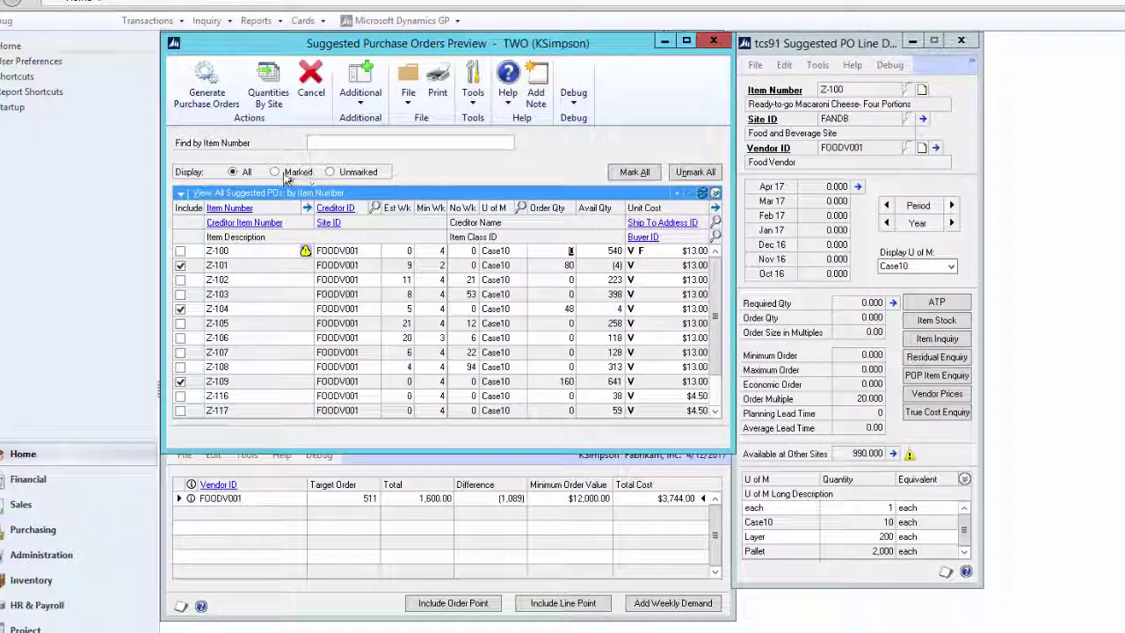
# Show only Marked suggestions and add weekly demand, raising Z-101 to 89 and Z-104 to 53.
pyautogui.click(285, 173)
pyautogui.click(474, 521)
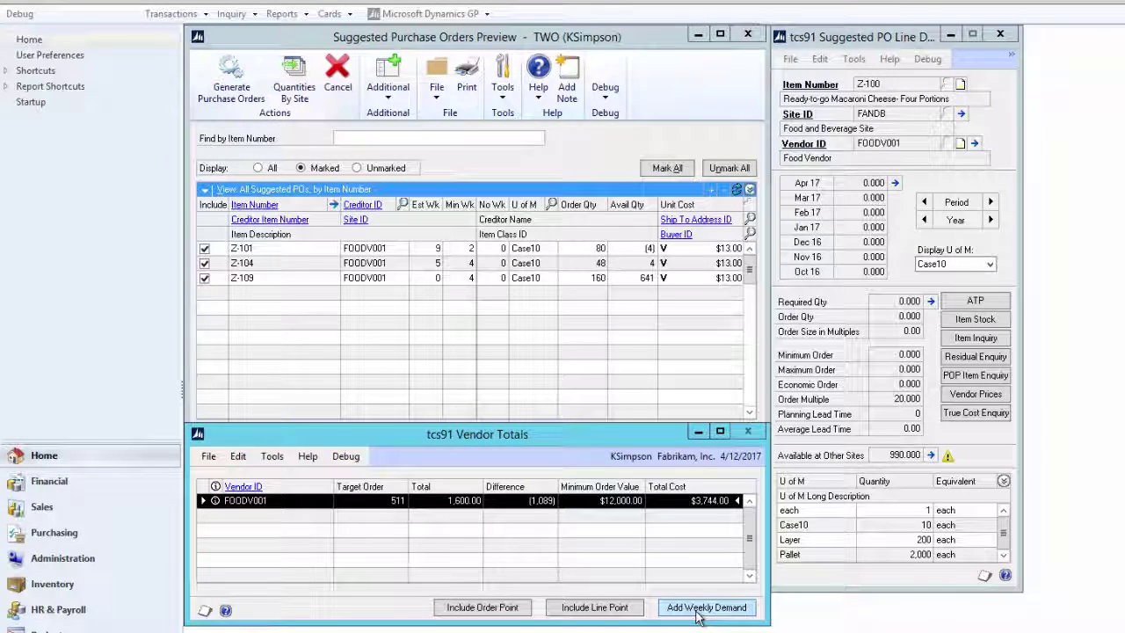
pyautogui.click(707, 610)
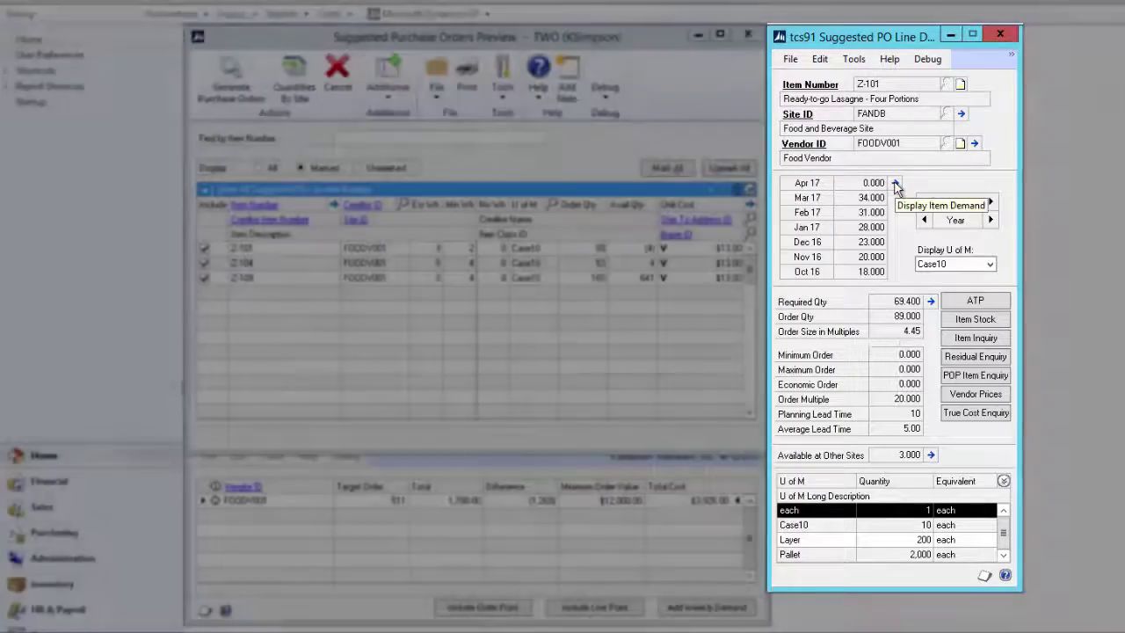
pyautogui.click(896, 186)
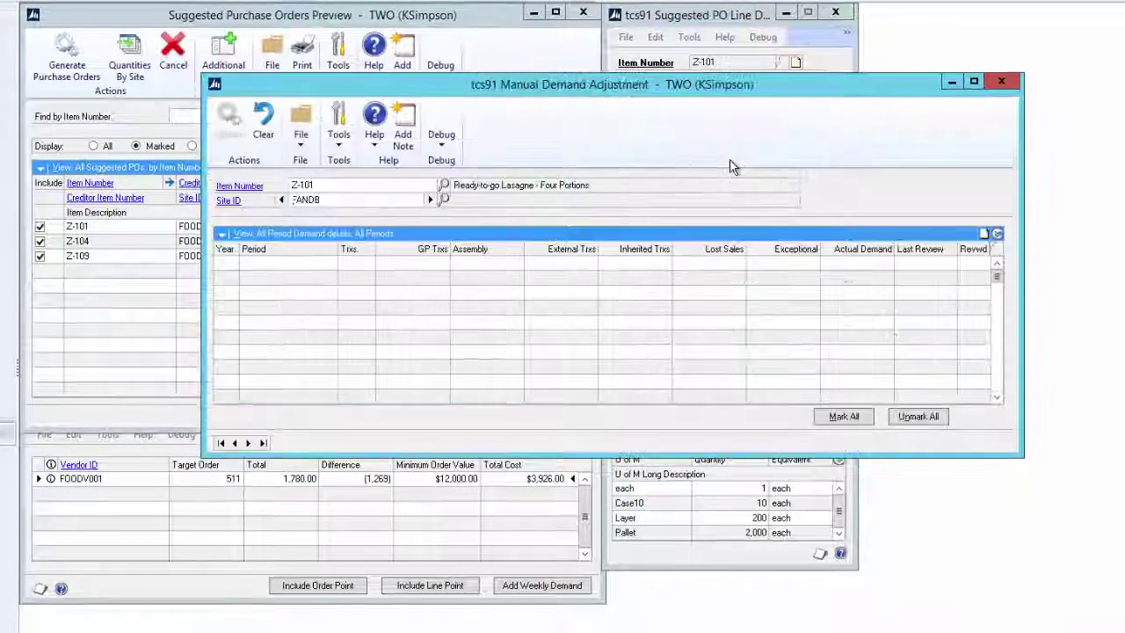
pyautogui.click(997, 249)
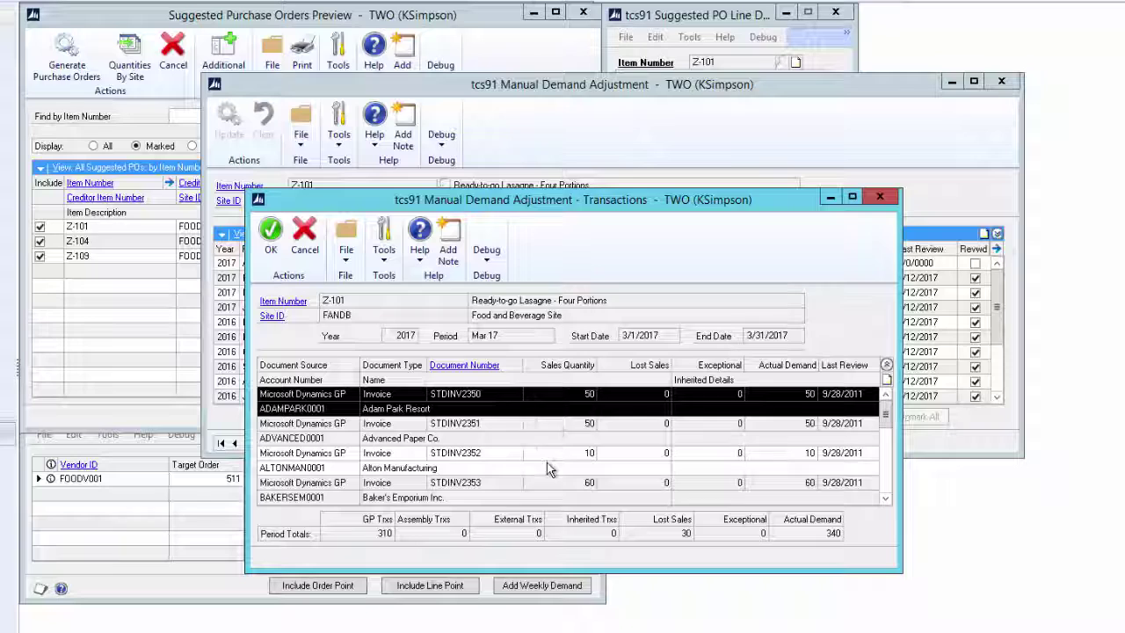
pyautogui.click(880, 197)
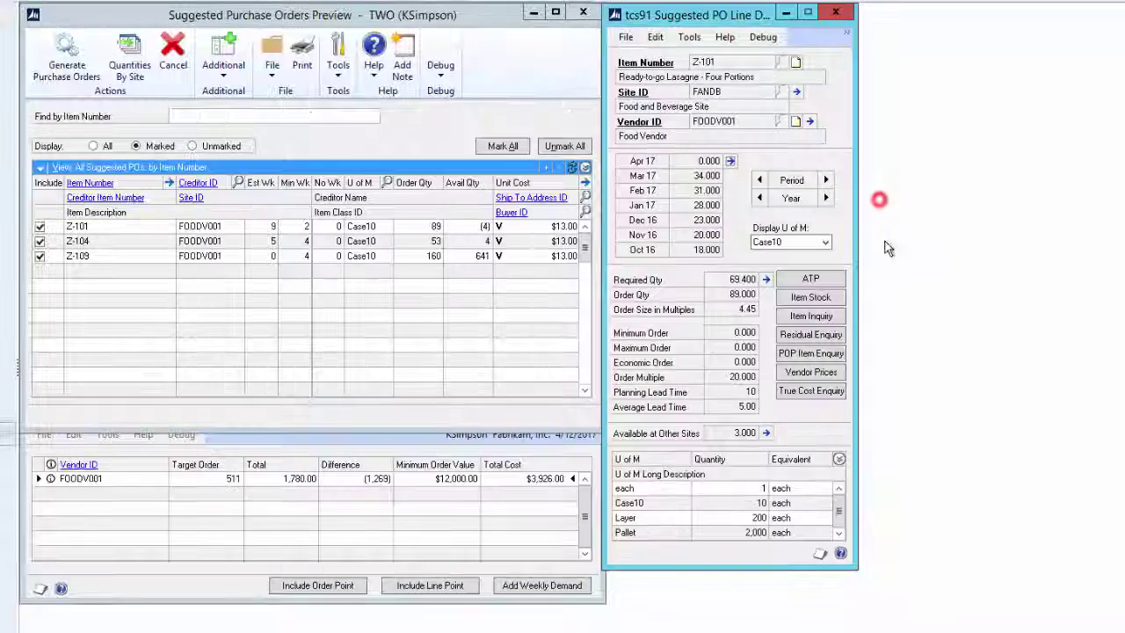
pyautogui.click(811, 278)
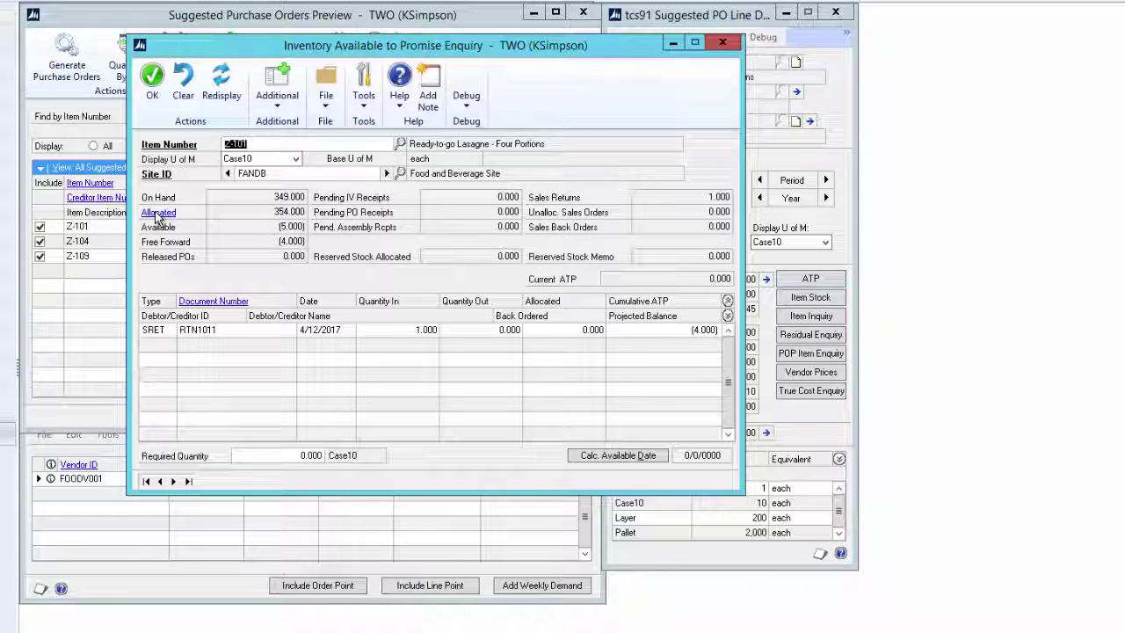
pyautogui.click(158, 212)
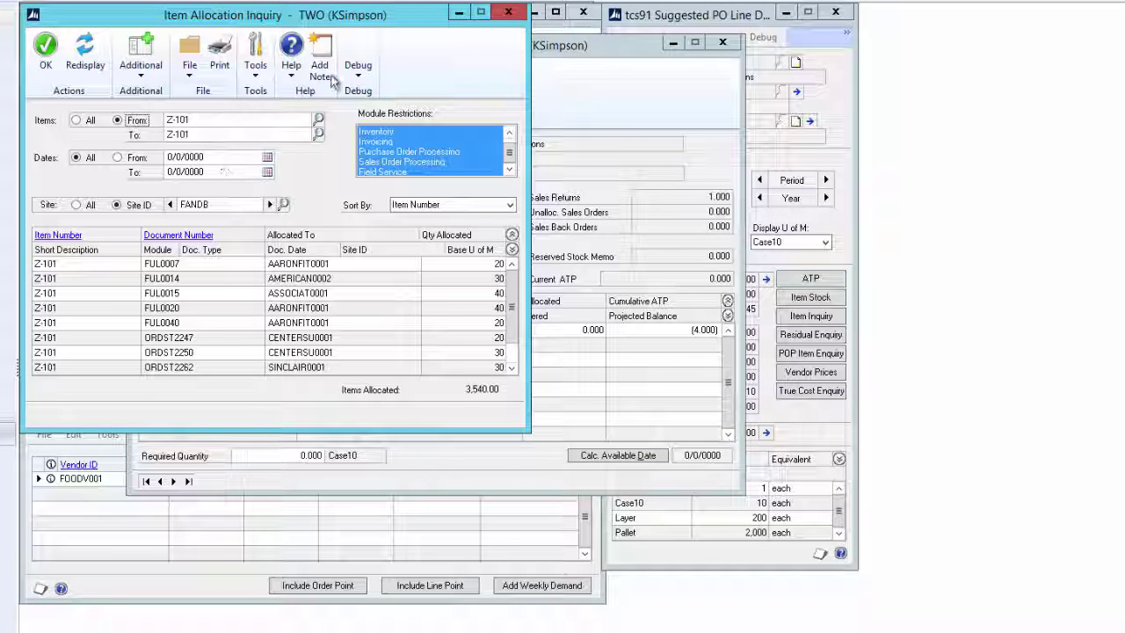
pyautogui.click(508, 15)
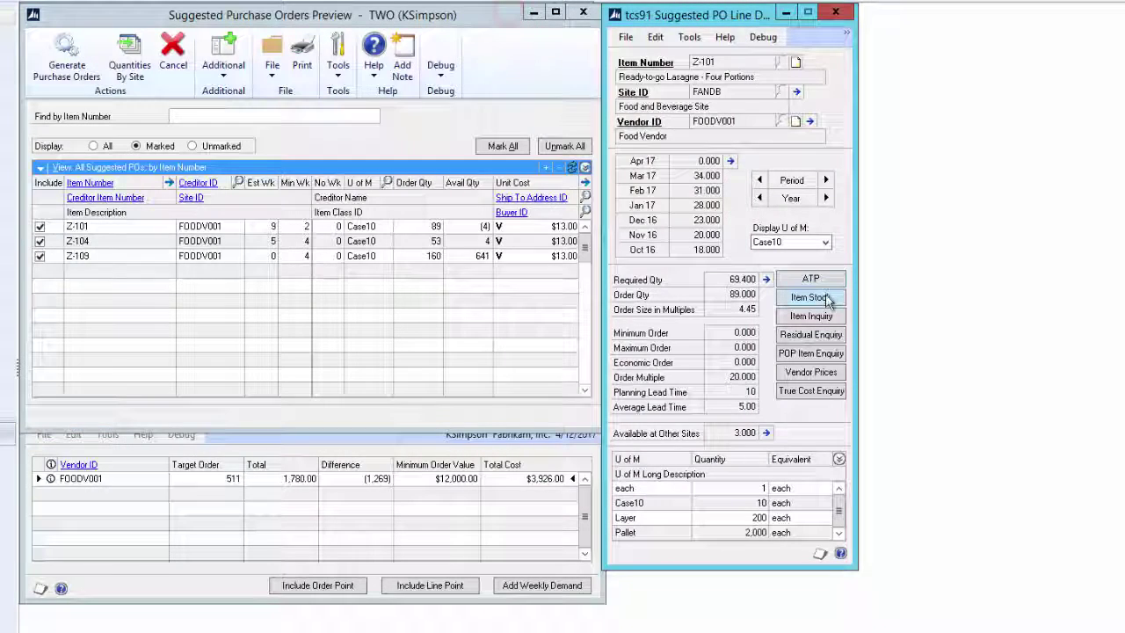
pyautogui.click(826, 304)
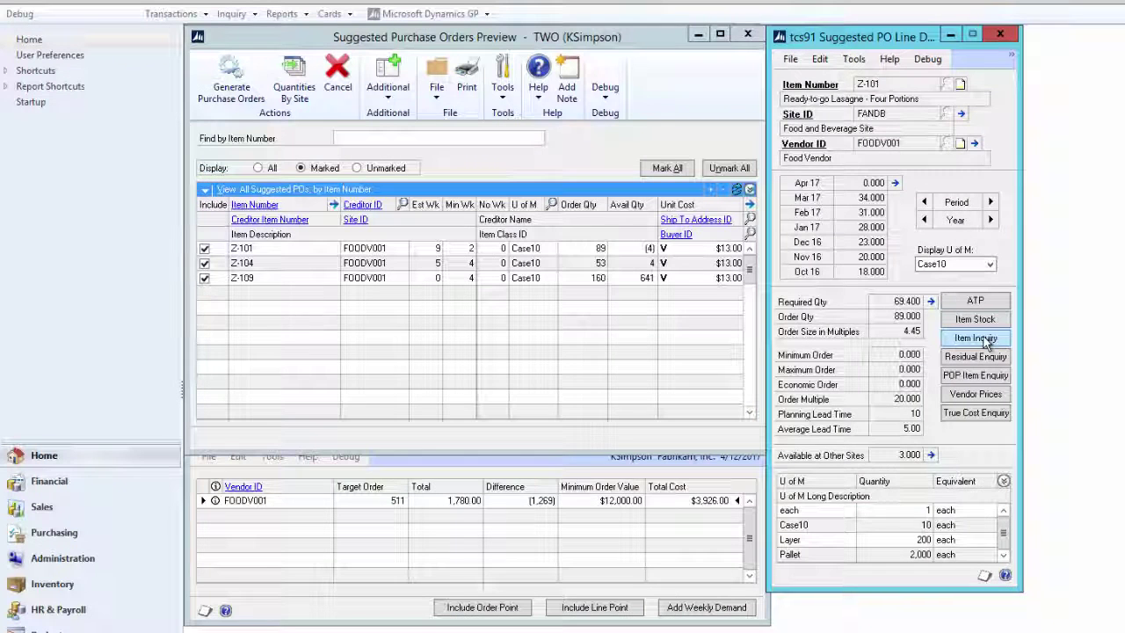
pyautogui.click(983, 338)
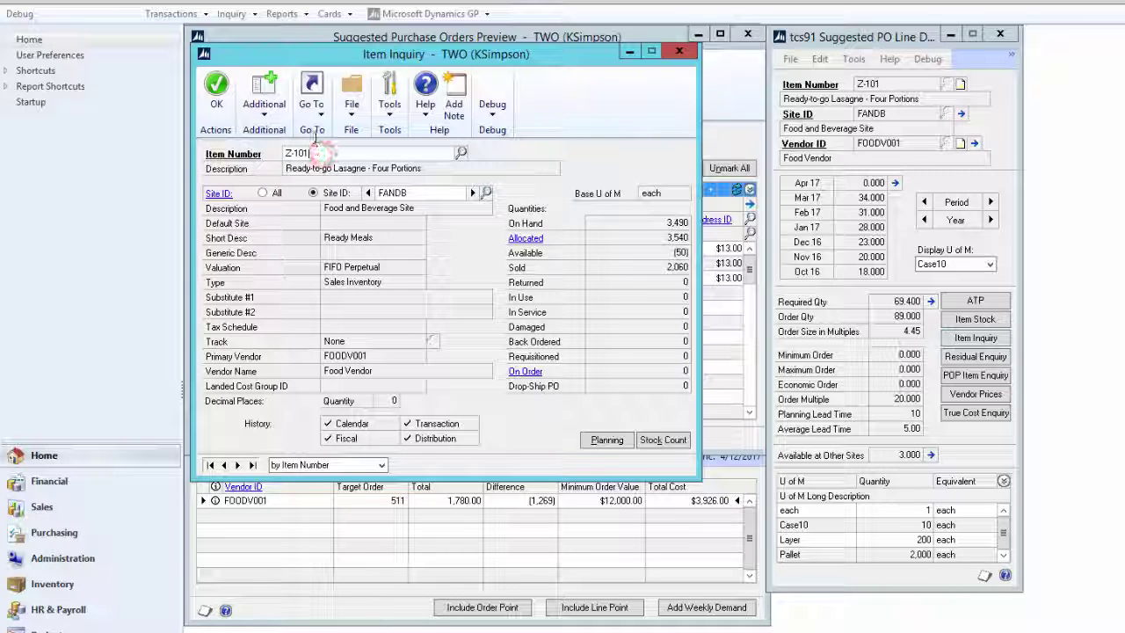
pyautogui.click(313, 123)
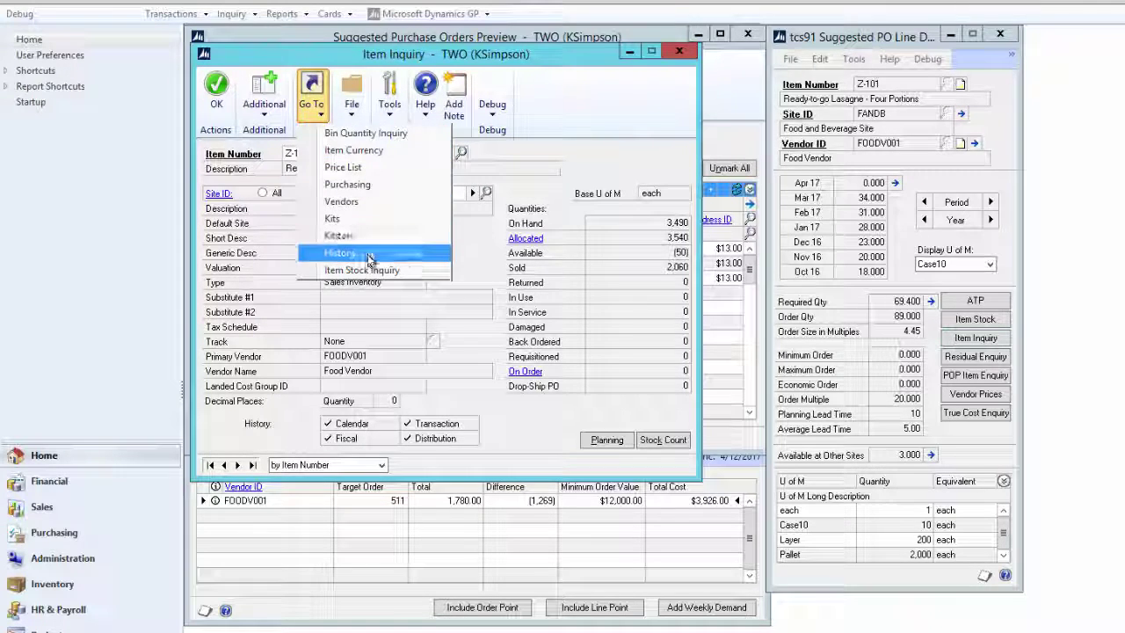
pyautogui.click(370, 252)
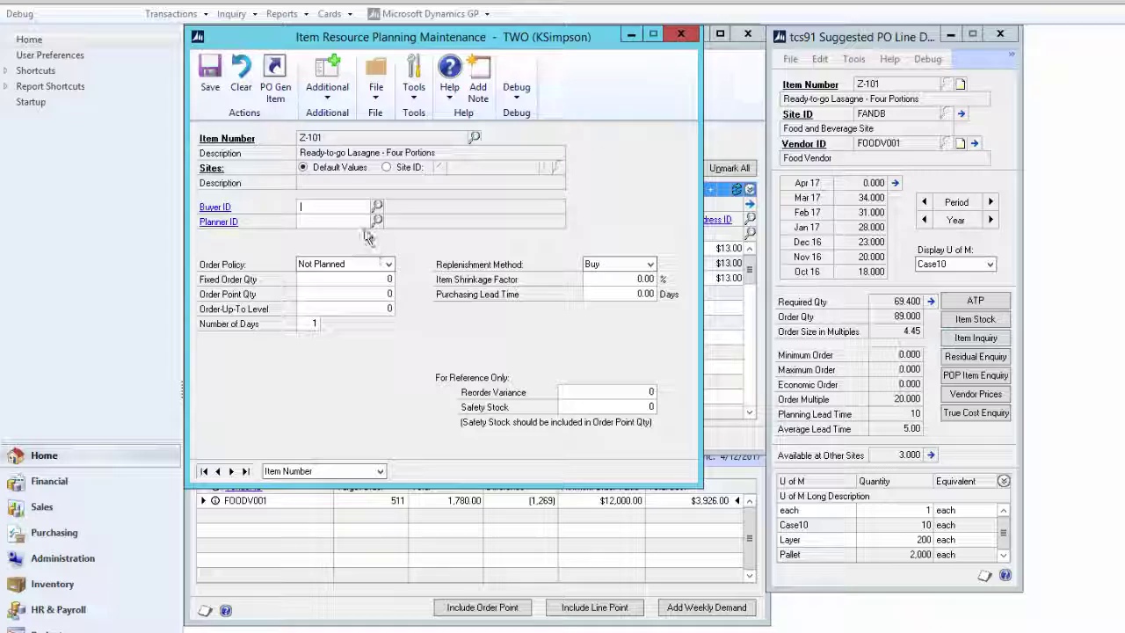
pyautogui.click(681, 33)
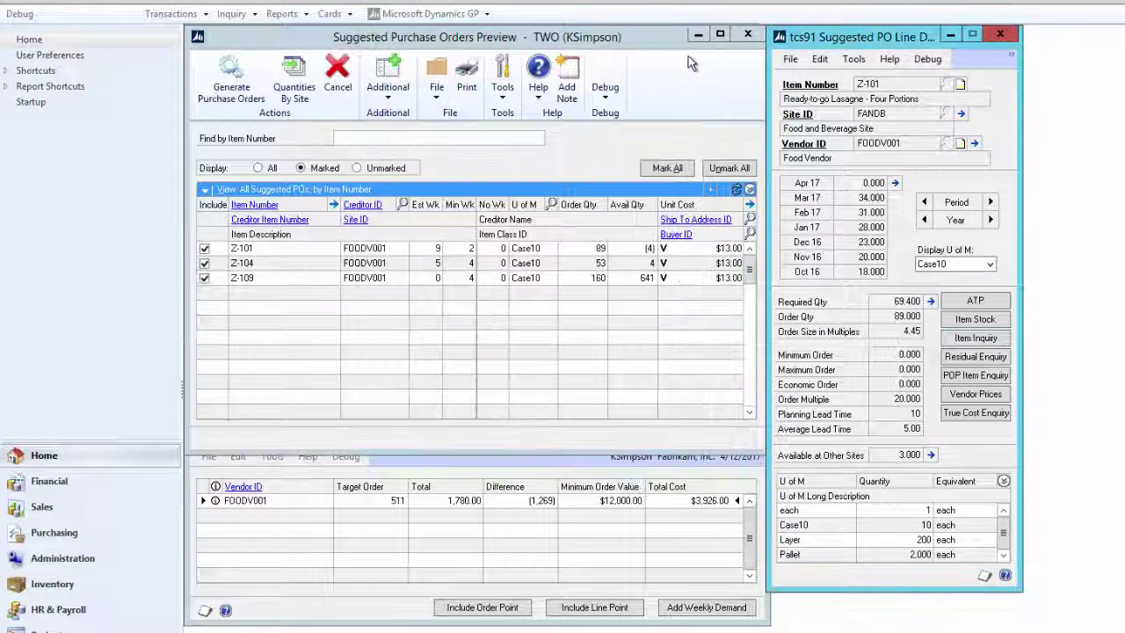
pyautogui.click(977, 356)
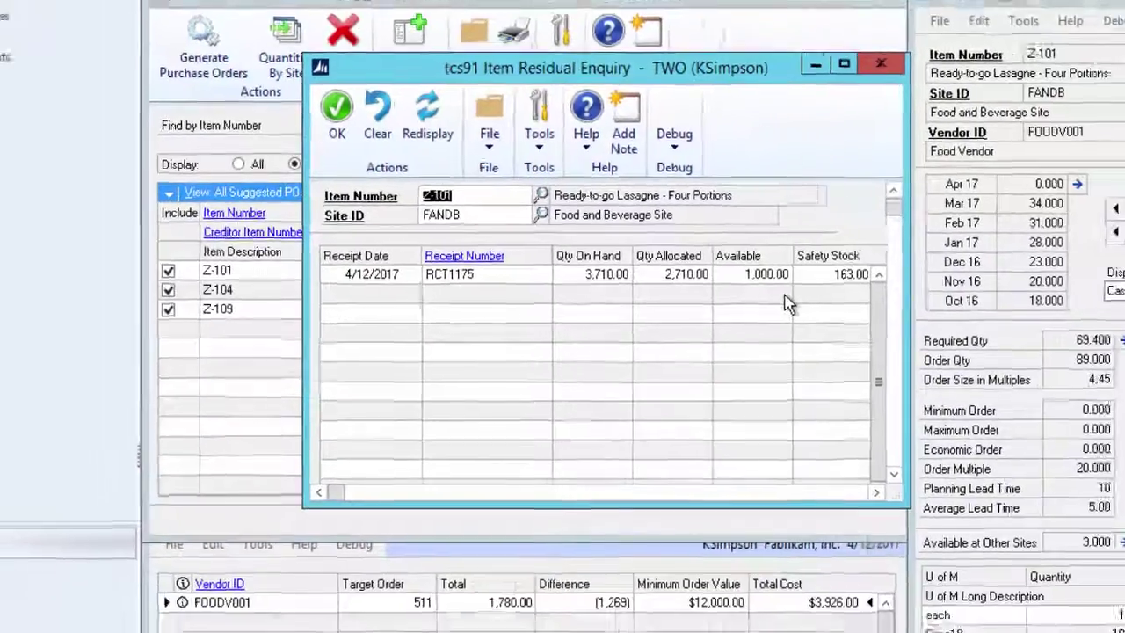
pyautogui.click(990, 45)
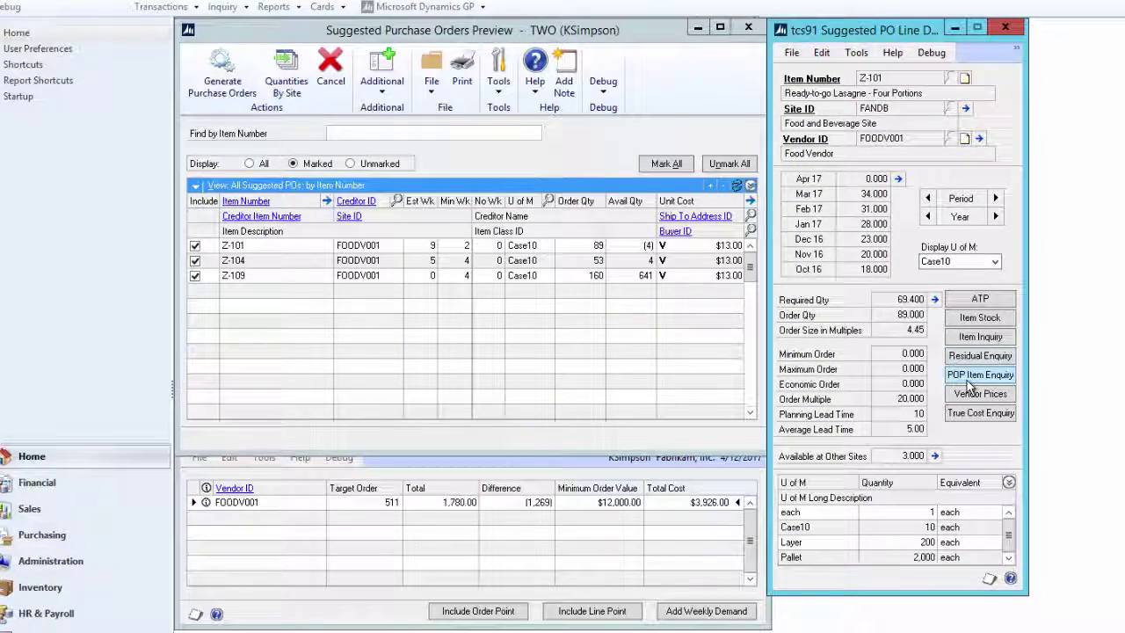
pyautogui.click(968, 378)
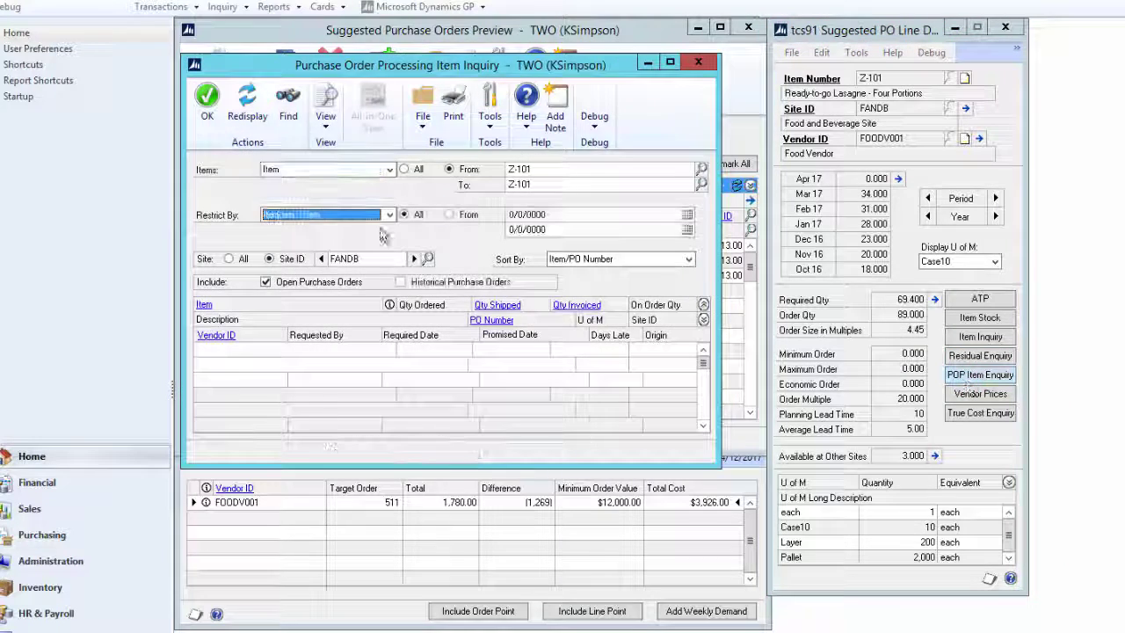
pyautogui.click(246, 114)
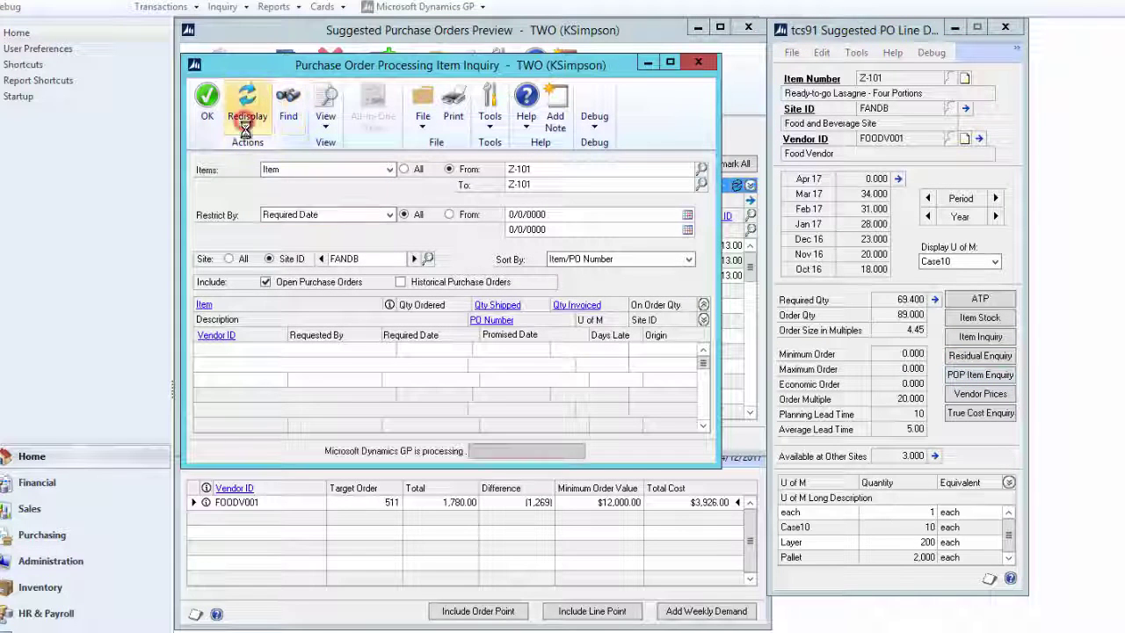
pyautogui.click(265, 282)
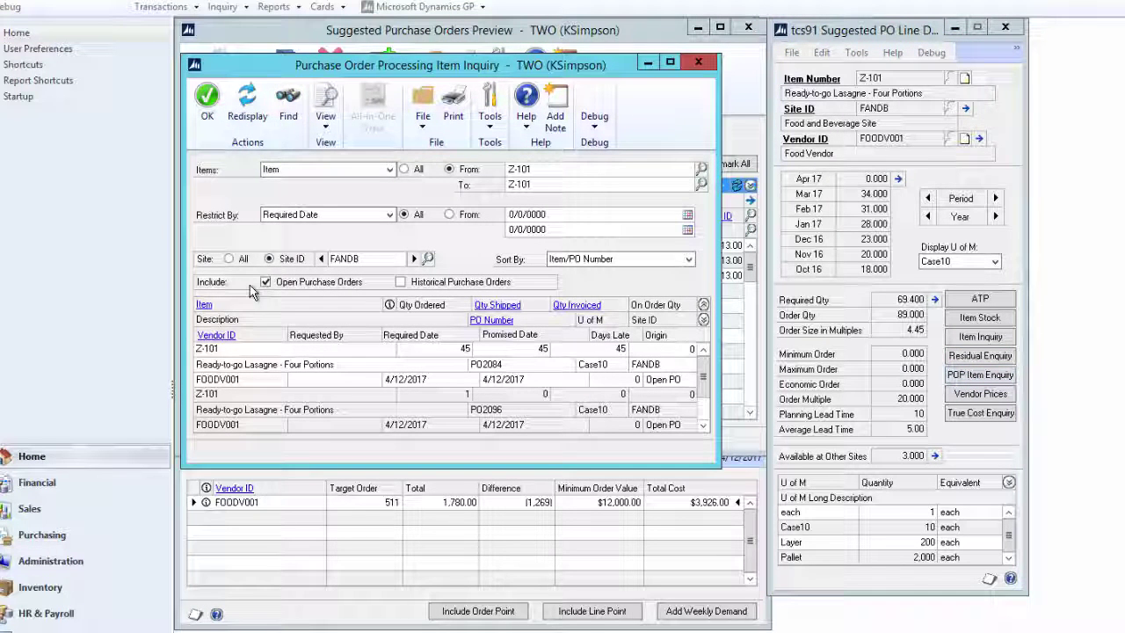
pyautogui.click(241, 386)
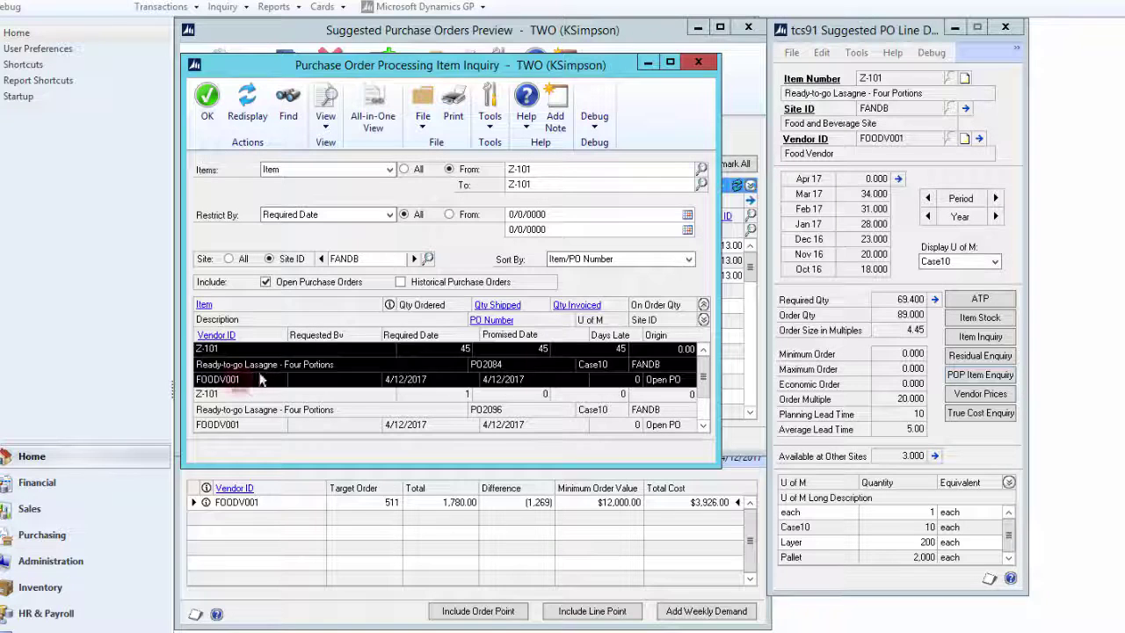
pyautogui.click(496, 322)
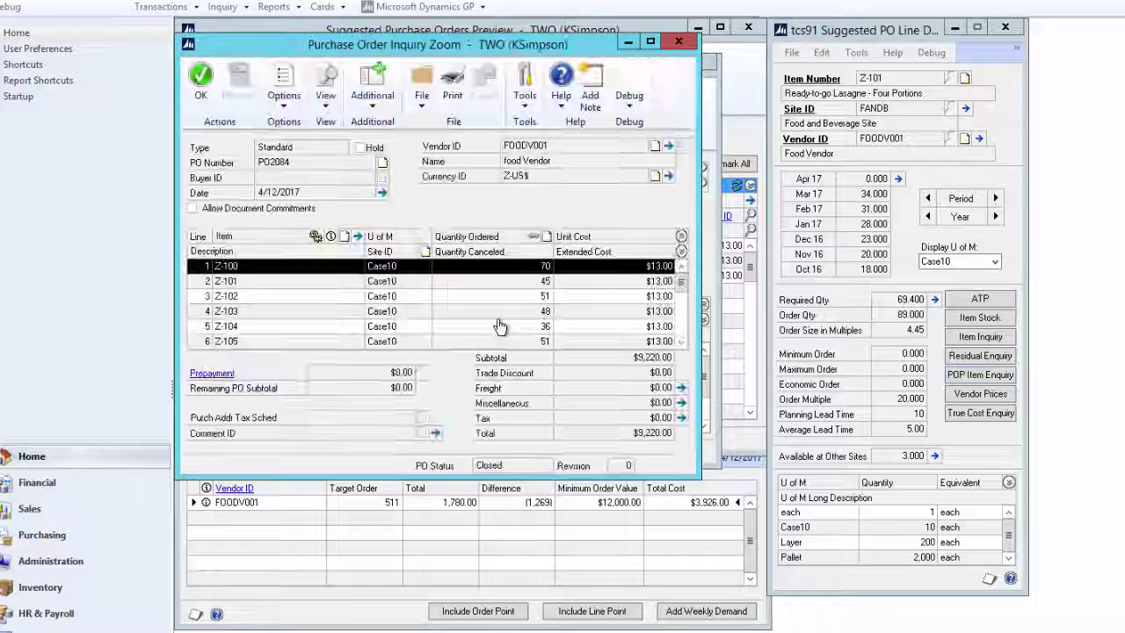
pyautogui.click(716, 325)
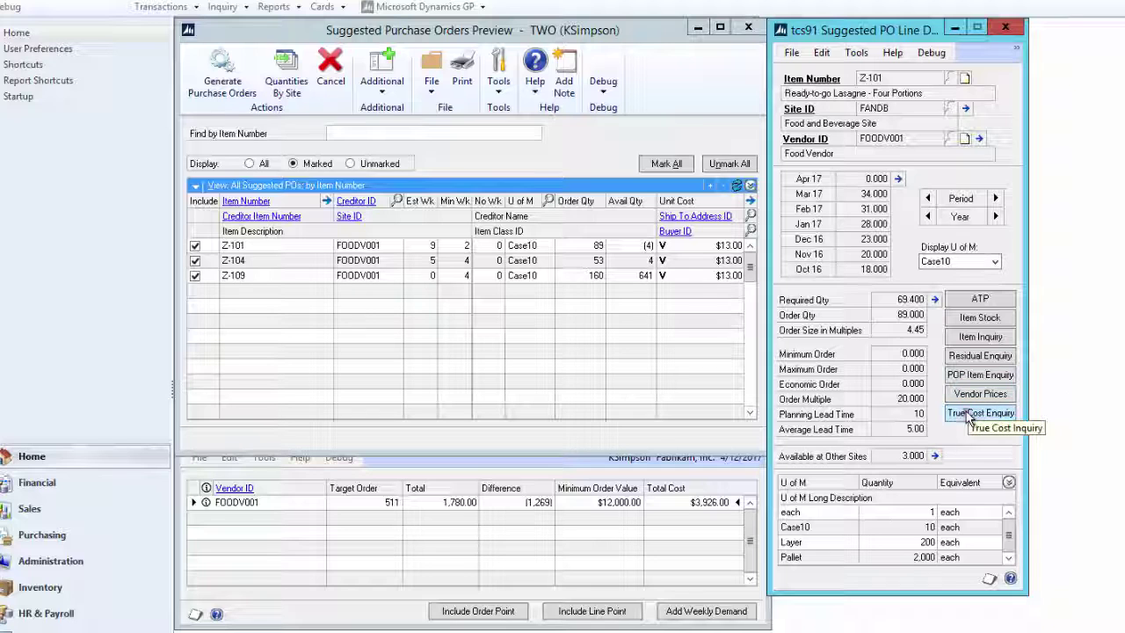
# Open the True Cost Enquiry for Z-101, showing a $12.67 true cost price after retrospective discount.
pyautogui.click(969, 415)
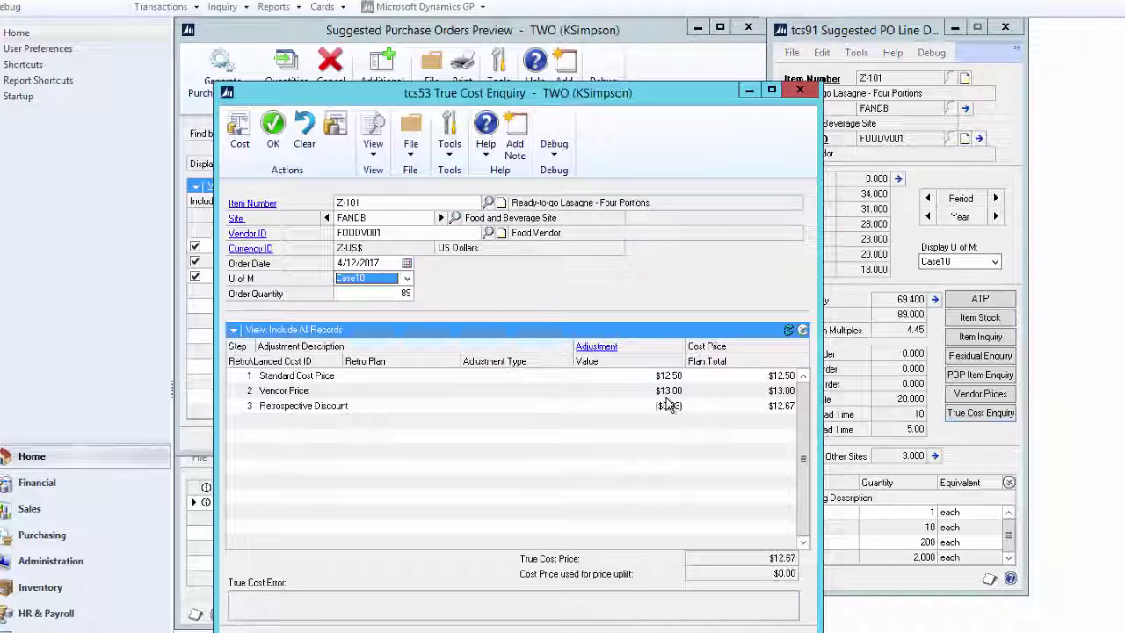